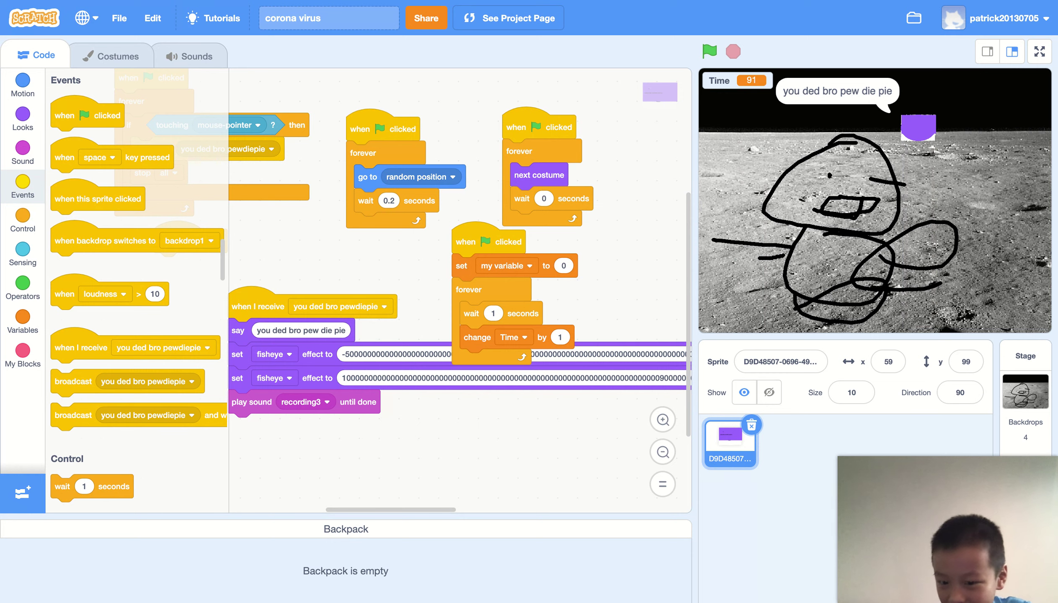
Run the Looks 'say Hello!' block on the sprite, then briefly drag it toward the script.
{"action": "left_click", "coordinate": [22, 120]}
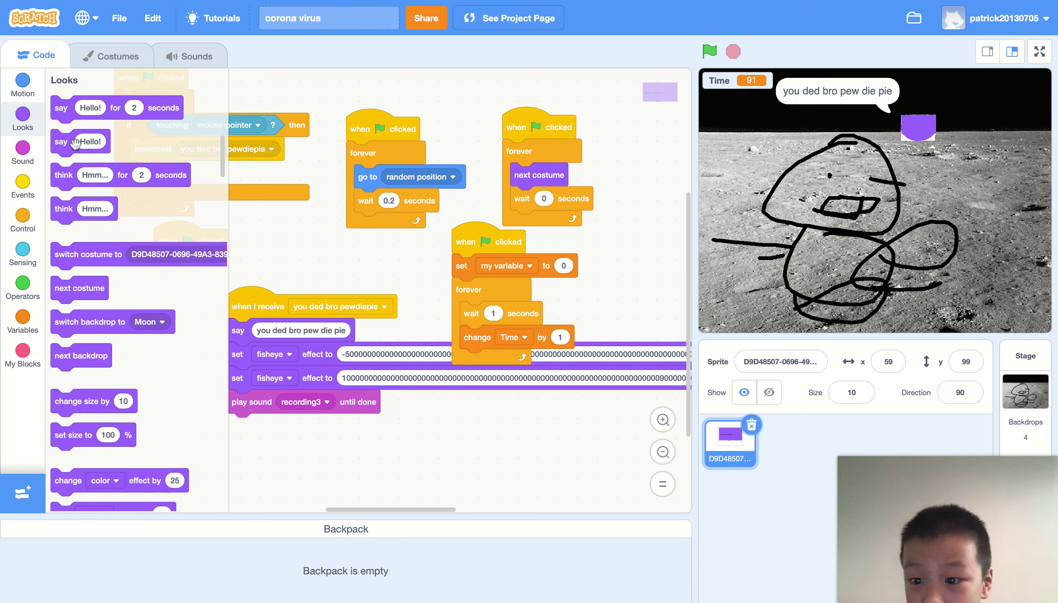
{"action": "left_click", "coordinate": [76, 142]}
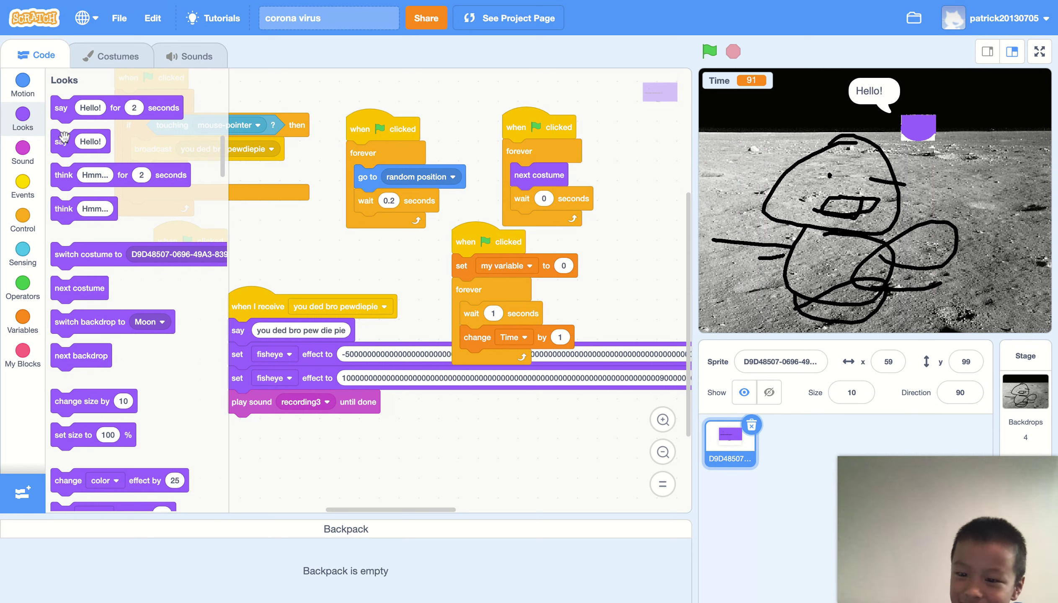
{"action": "mouse_move", "coordinate": [65, 141]}
{"action": "left_mouse_down"}
{"action": "mouse_move", "coordinate": [248, 345]}
{"action": "mouse_move", "coordinate": [272, 306]}
{"action": "mouse_move", "coordinate": [85, 196]}
{"action": "left_mouse_up"}
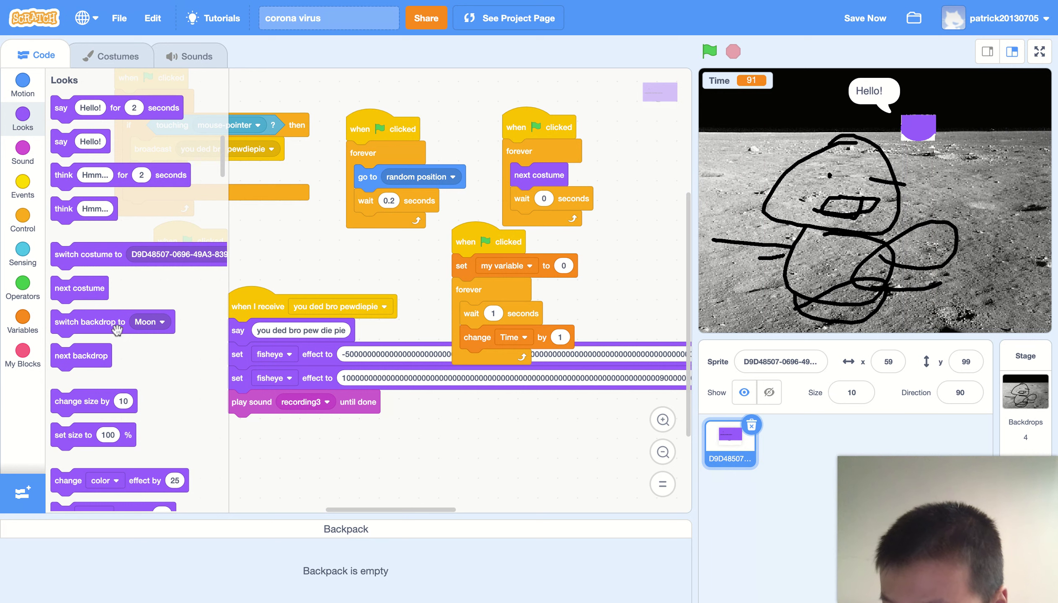
{"action": "scroll", "coordinate": [124, 355], "scroll_direction": "down", "scroll_amount": 1}
{"action": "scroll", "coordinate": [123, 376], "scroll_direction": "down", "scroll_amount": 1}
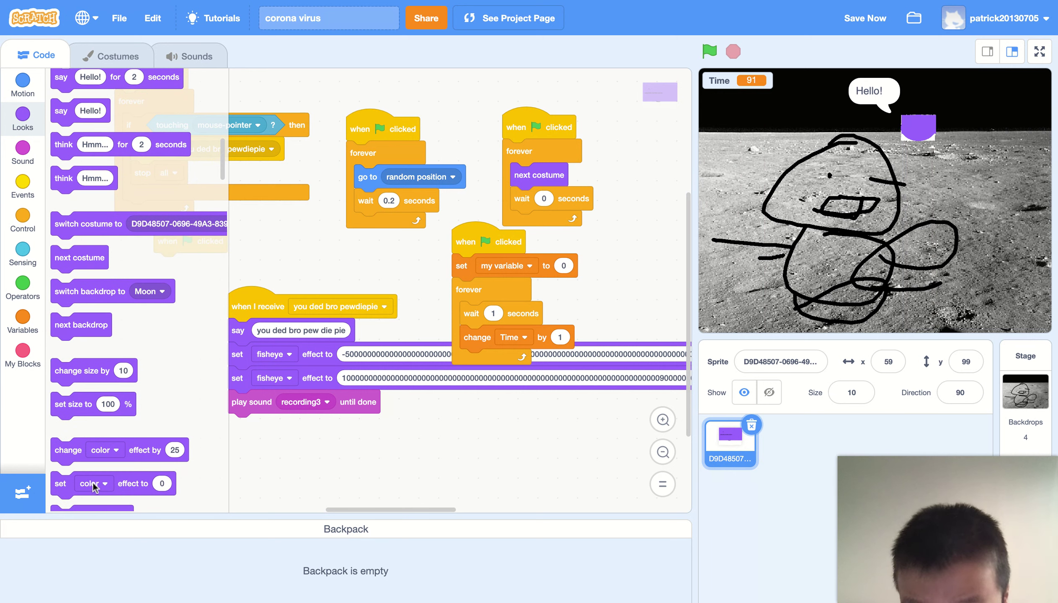
Change the palette's set effect block from color to fisheye.
{"action": "left_click", "coordinate": [93, 483]}
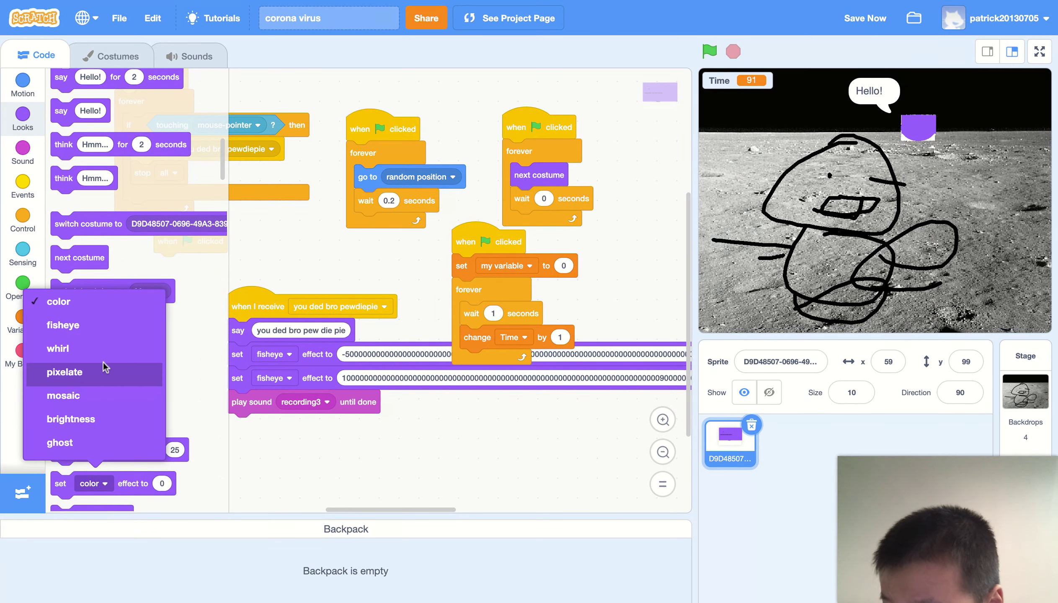
{"action": "left_click", "coordinate": [95, 326]}
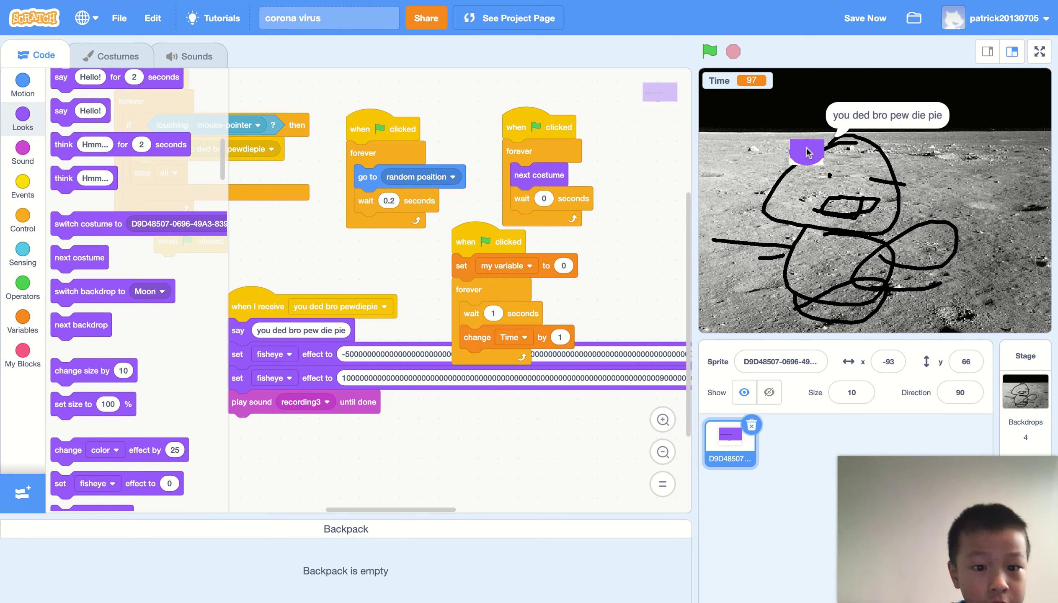
Start the project with the green flag and click the moving sprite six times.
{"action": "left_click", "coordinate": [709, 51]}
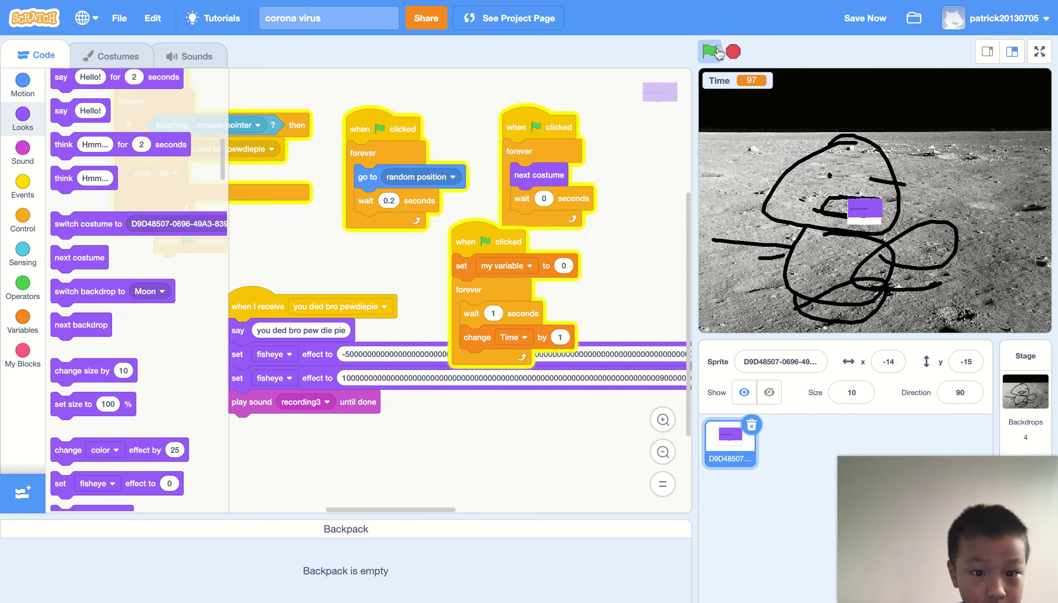
{"action": "left_click", "coordinate": [873, 248]}
{"action": "left_click", "coordinate": [843, 169]}
{"action": "left_click", "coordinate": [934, 157]}
{"action": "left_click", "coordinate": [905, 196]}
{"action": "left_click", "coordinate": [815, 158]}
{"action": "left_click", "coordinate": [872, 124]}
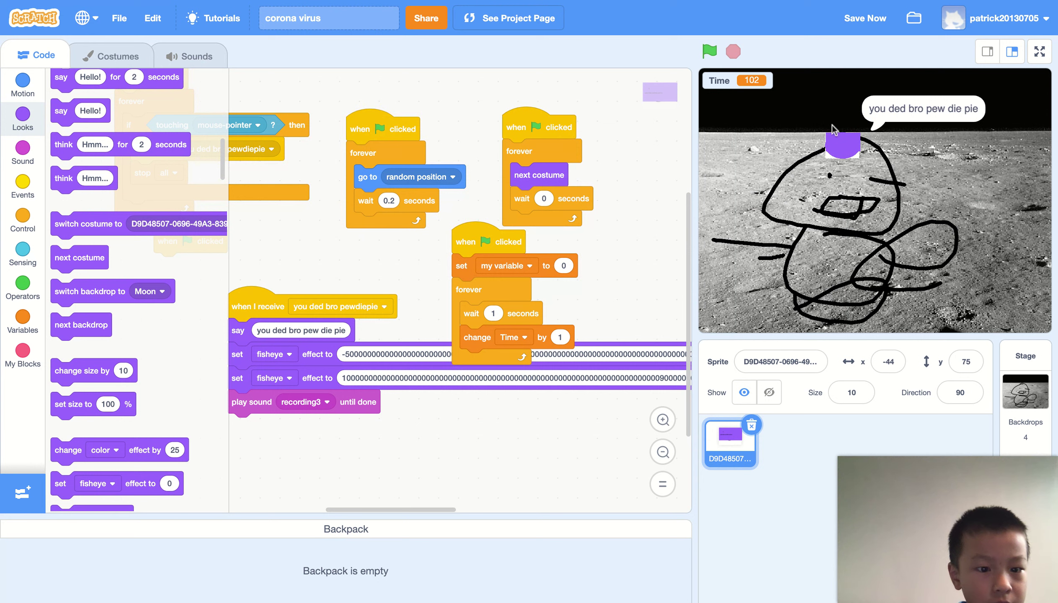